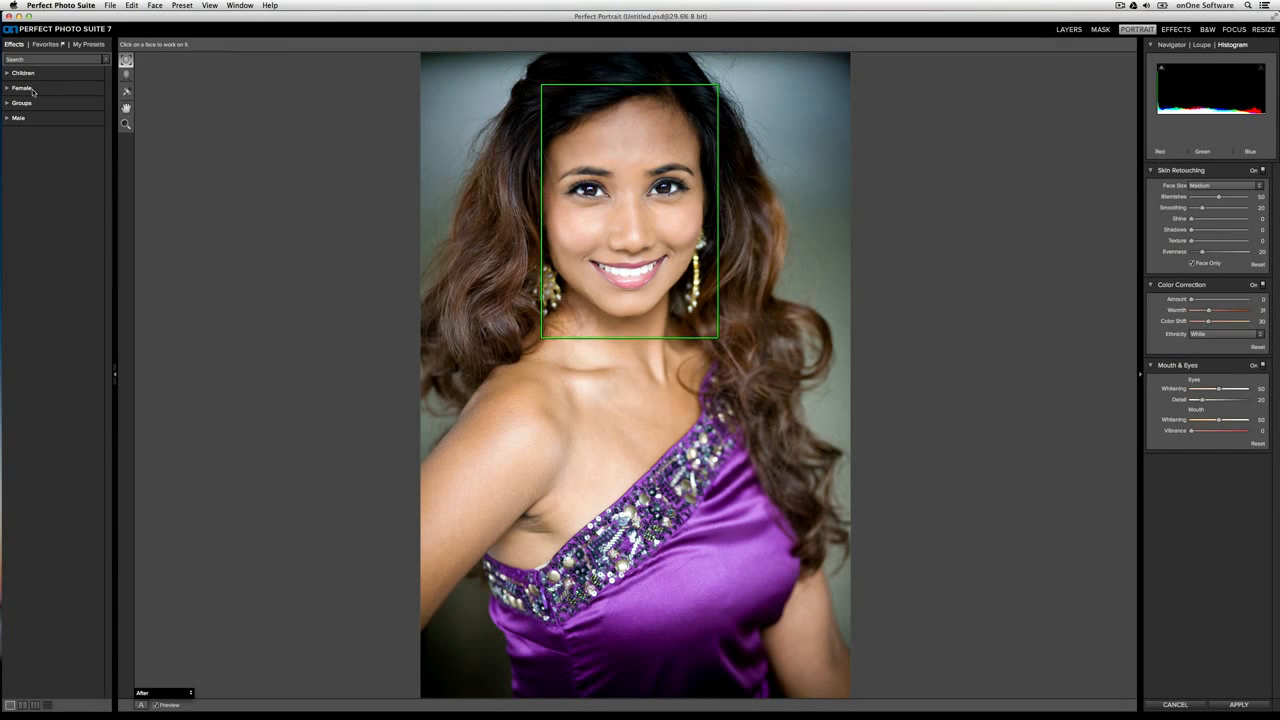
Expand the Female effects category and mark the Contrast Reducer preset as a favorite.
left_click(22, 89)
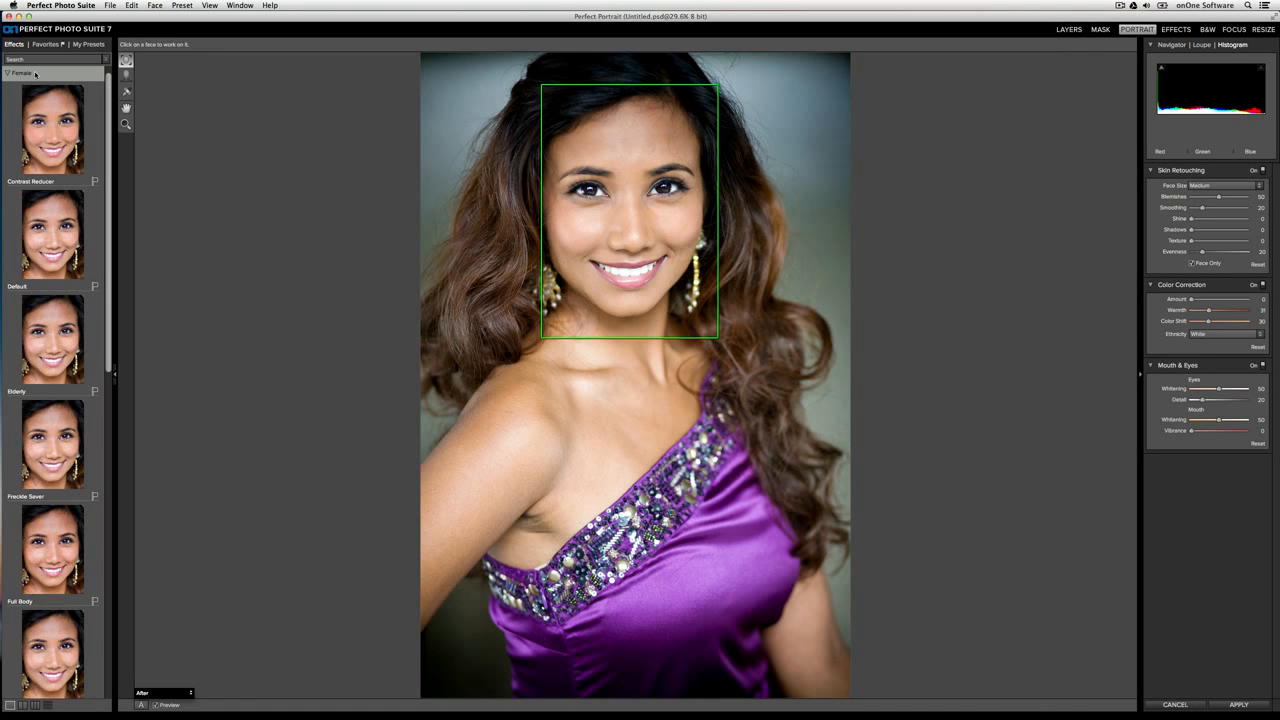
left_click(32, 74)
left_click(30, 88)
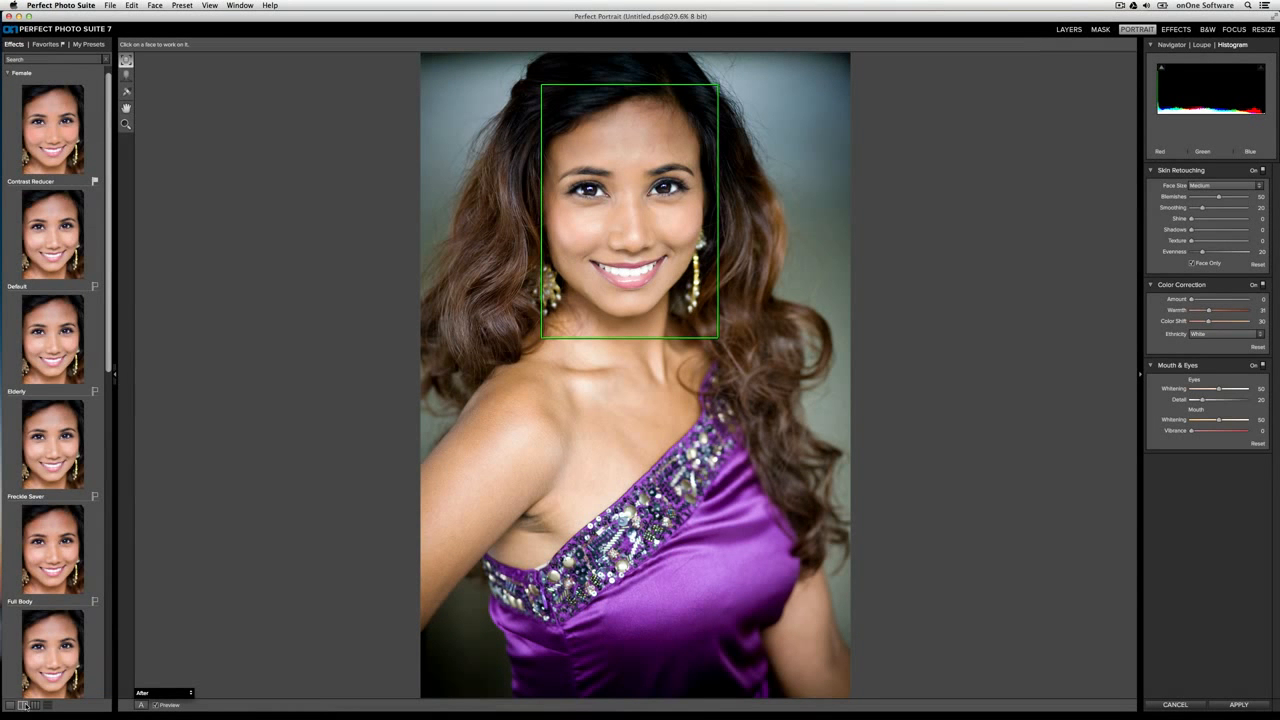
Try the multi-column and list layouts for the presets, return to single-column thumbnails, and widen the preset browser.
left_click(22, 705)
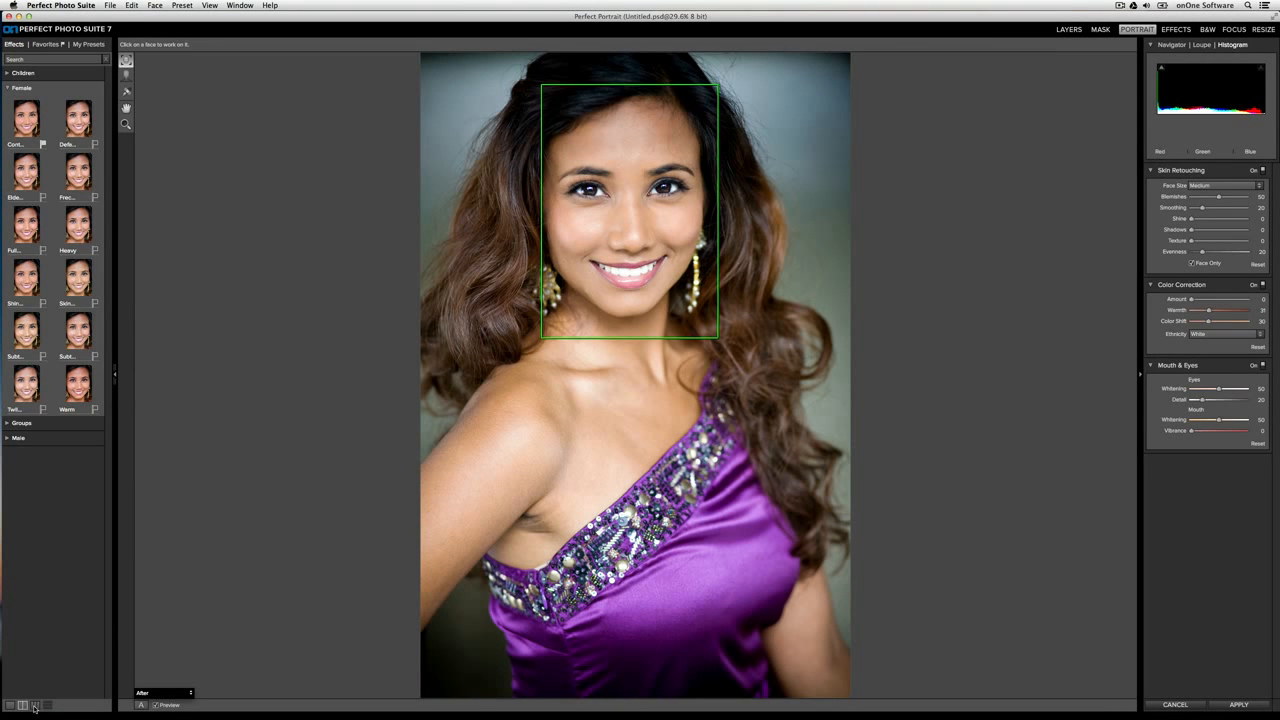
left_click(35, 705)
left_click(47, 705)
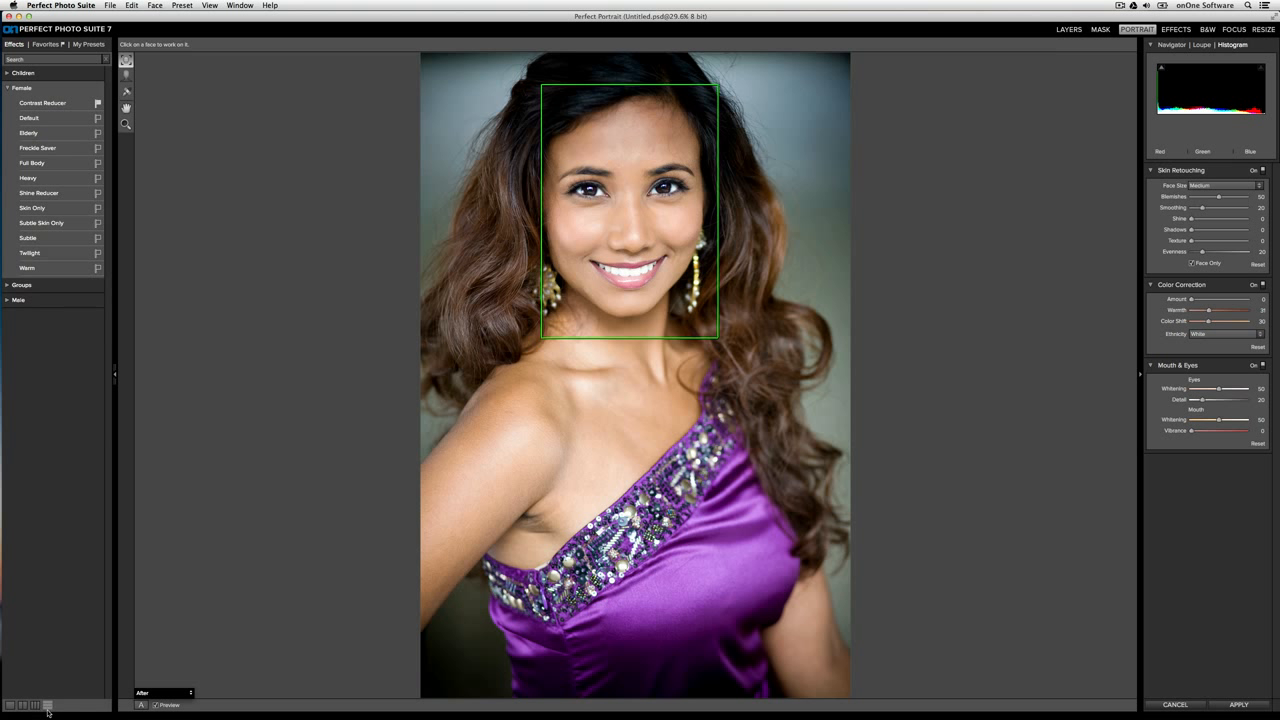
left_click(10, 705)
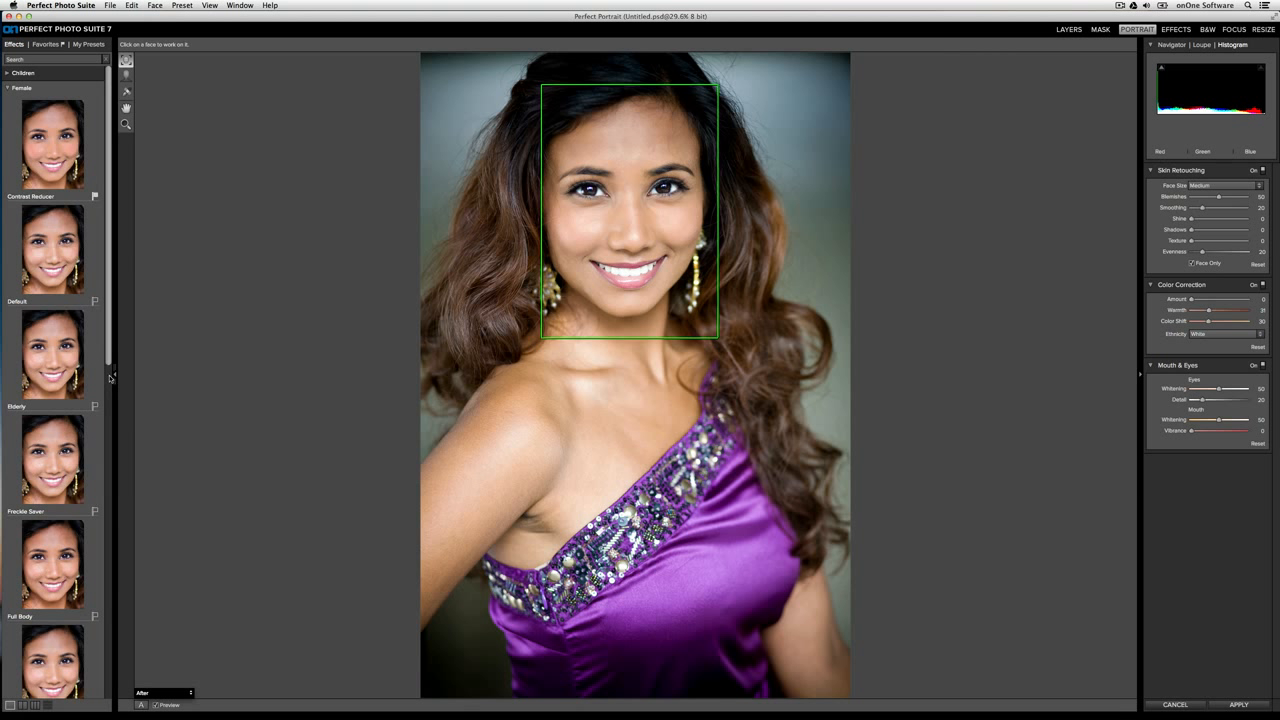
left_click_drag(114, 374, 162, 374)
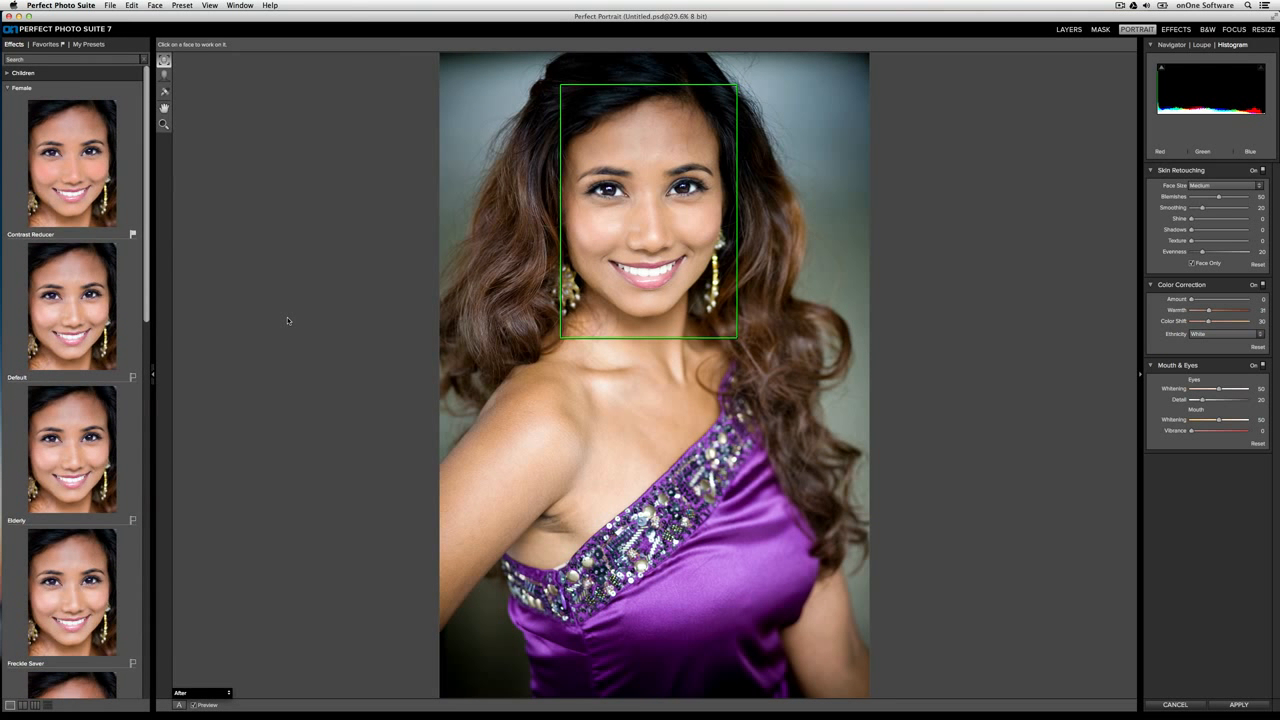
Check the favorite presets and apply the Zero'd Out preset from the personal Portrait Presets category.
left_click(57, 45)
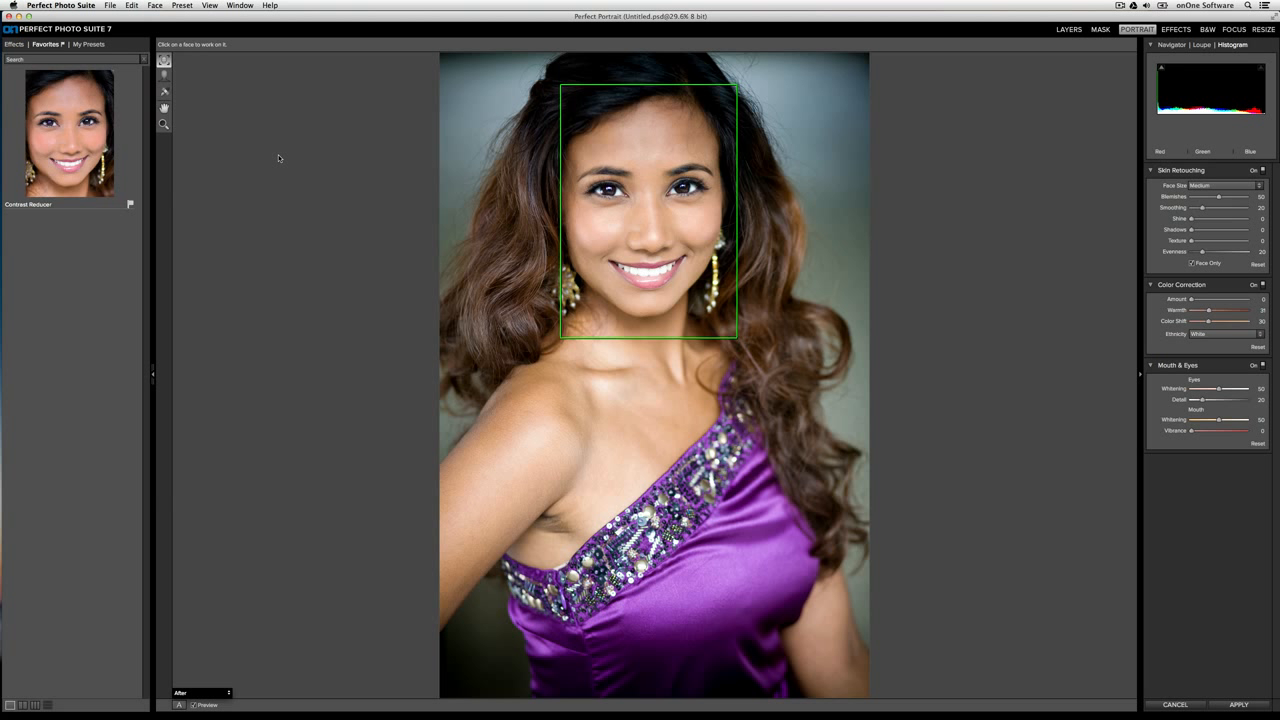
left_click(90, 45)
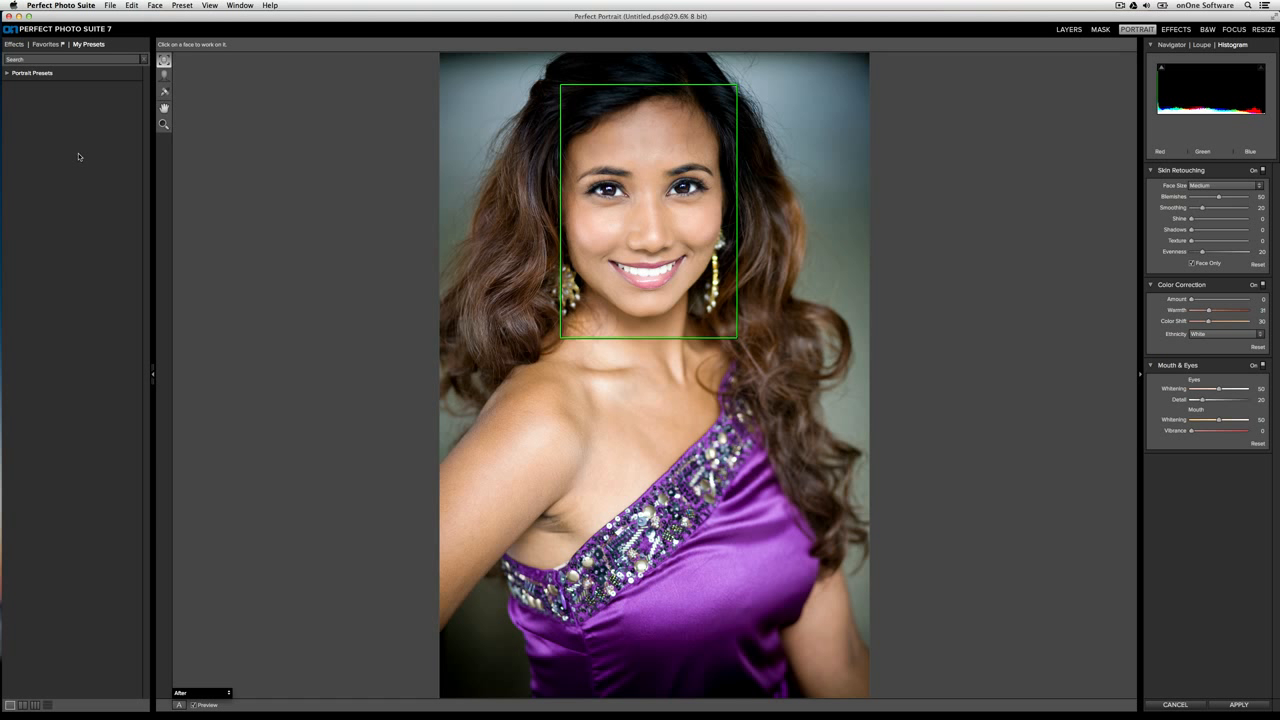
left_click(29, 81)
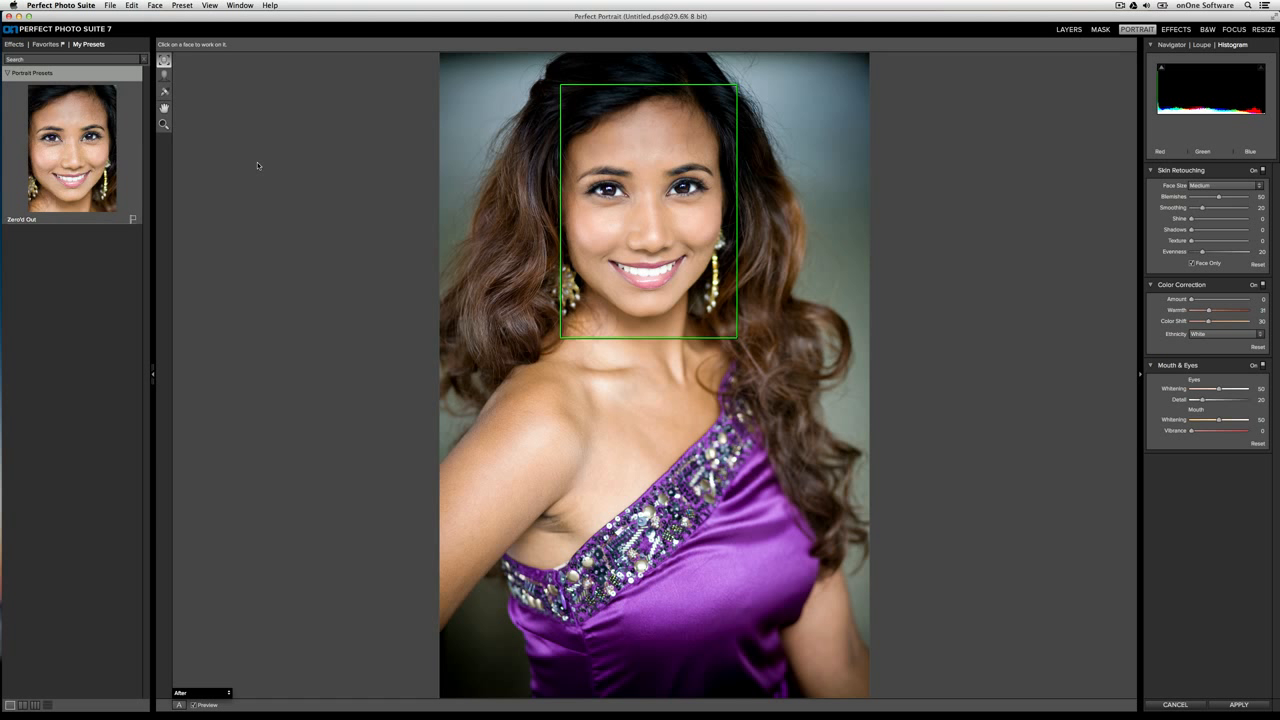
left_click(104, 172)
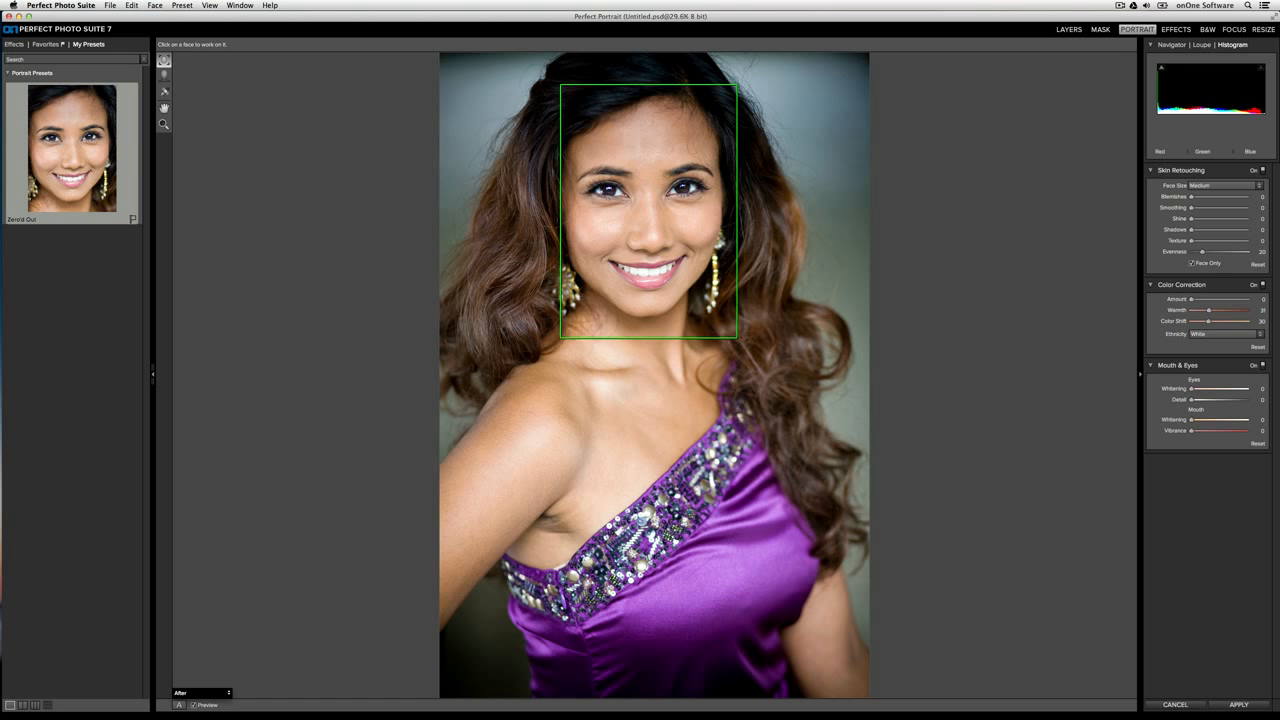
Open the woman's face for refinement and raise the lower lip's inner control point to the edge of the teeth.
left_click(163, 76)
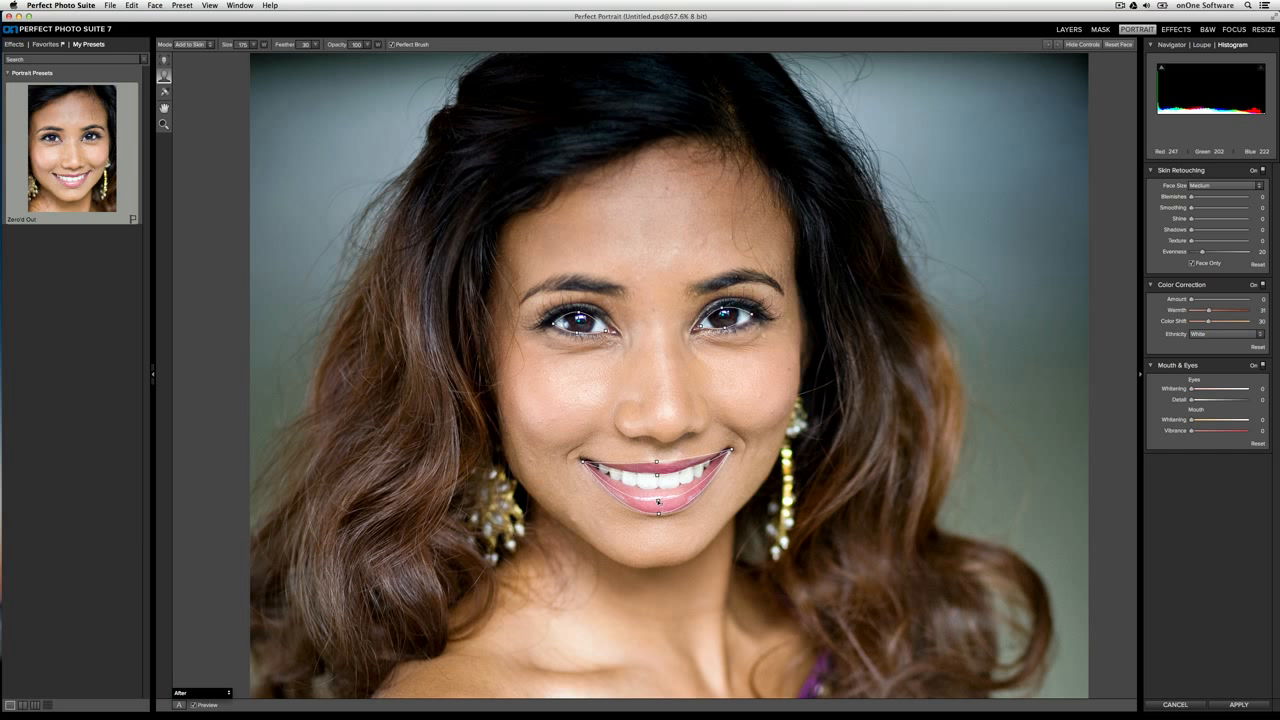
left_click_drag(659, 503, 660, 492)
Show the mask in red and paint the hair, neck and shoulders out of the skin area in Not Skin mode.
left_click(229, 693)
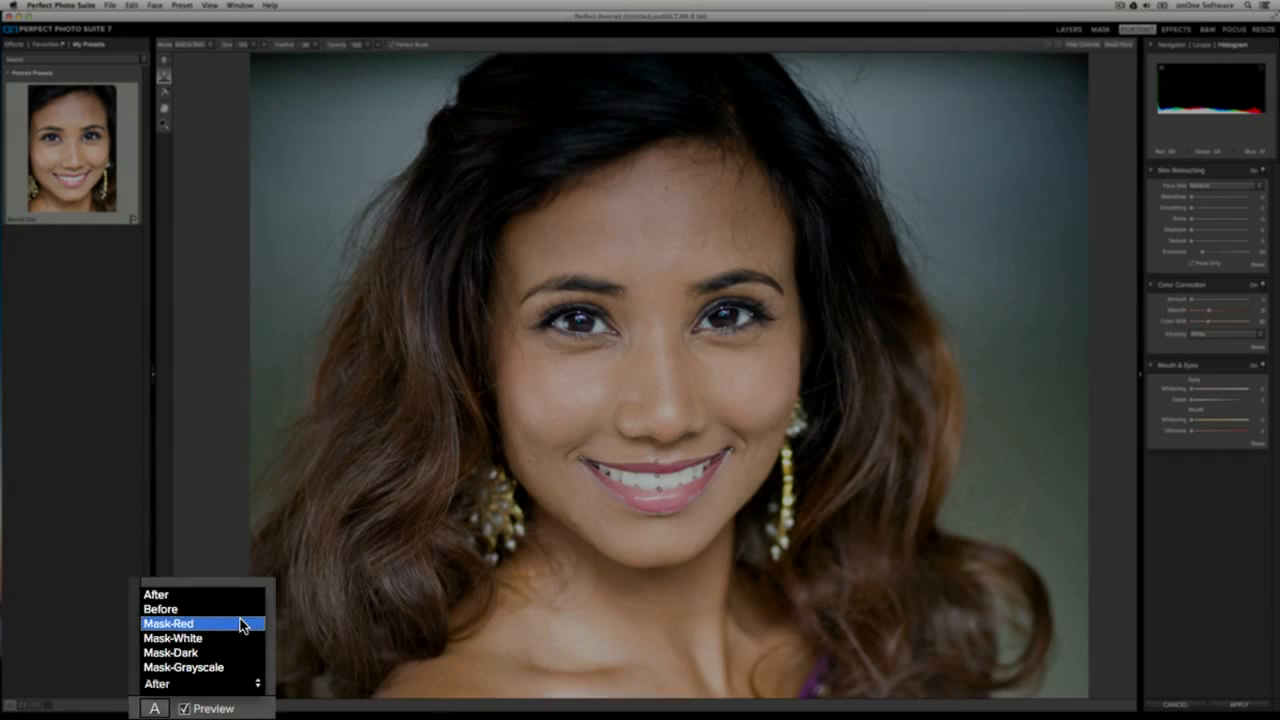
left_click(243, 620)
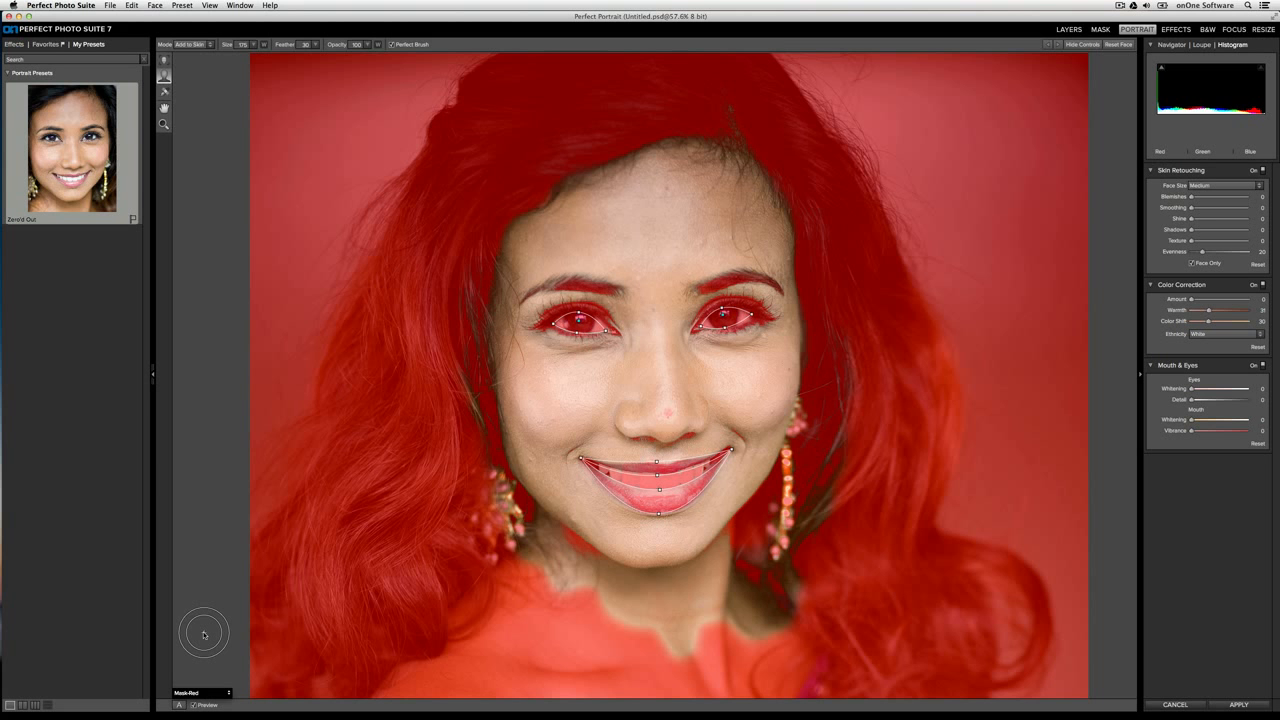
left_click(210, 44)
left_click(192, 59)
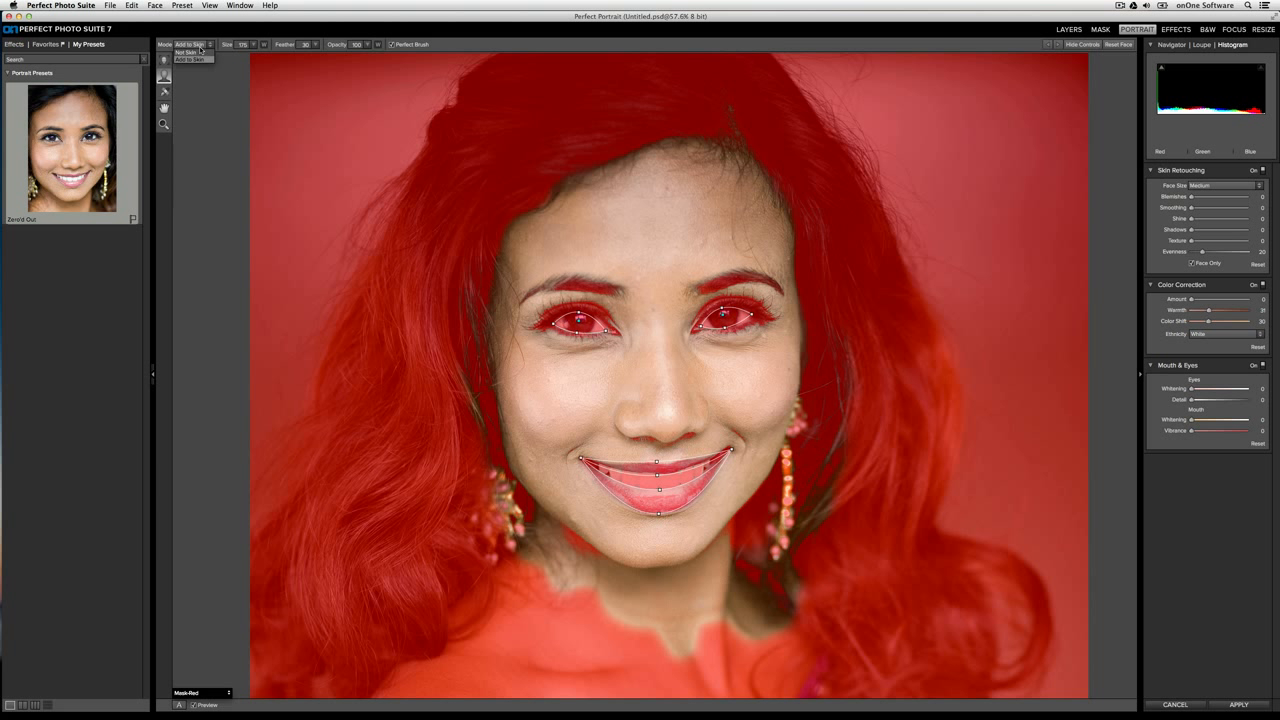
key("x")
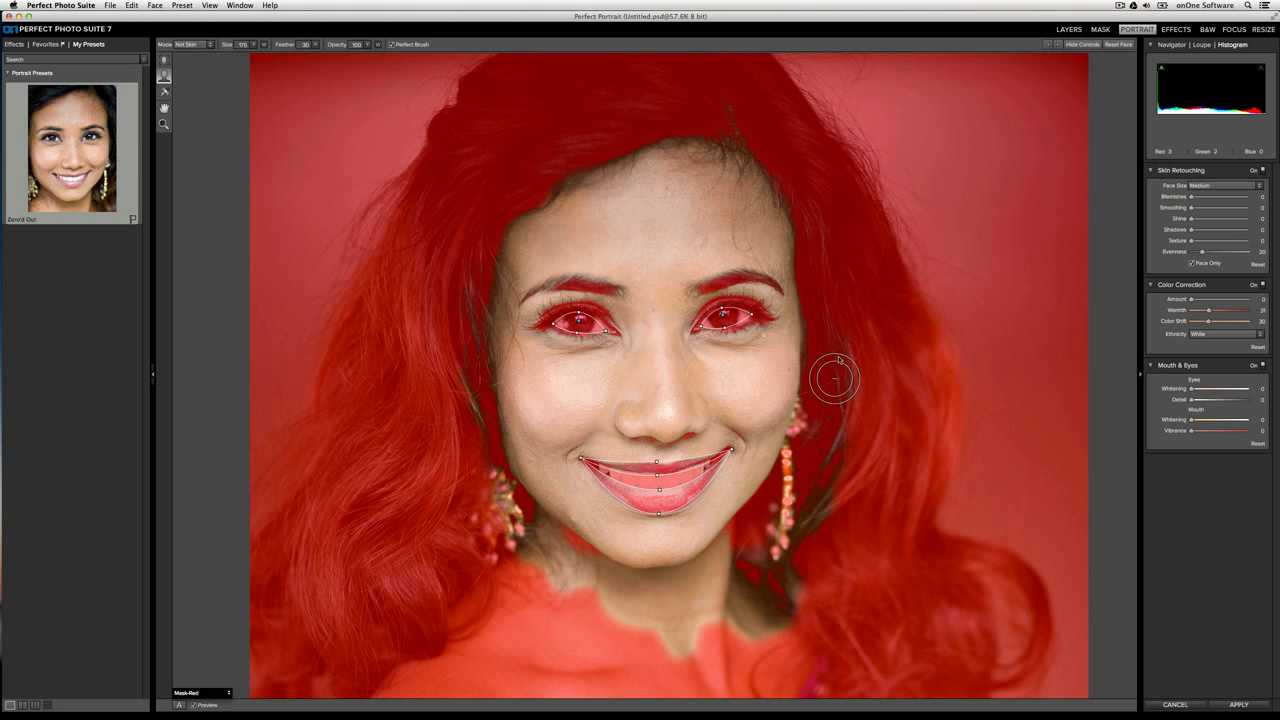
mouse_move(849, 418)
left_mouse_down()
mouse_move(820, 483)
mouse_move(823, 449)
mouse_move(777, 594)
mouse_move(752, 565)
mouse_move(766, 600)
mouse_move(811, 594)
mouse_move(712, 632)
mouse_move(688, 612)
mouse_move(748, 548)
mouse_move(674, 606)
mouse_move(728, 562)
mouse_move(622, 614)
mouse_move(626, 600)
mouse_move(683, 582)
mouse_move(600, 585)
mouse_move(540, 555)
mouse_move(530, 535)
mouse_move(609, 579)
mouse_move(500, 553)
mouse_move(462, 437)
mouse_move(469, 251)
mouse_move(555, 150)
left_mouse_up()
Shrink the brush and paint both eyebrows out of the skin mask.
key("bracketleft")
key("bracketleft")
key("bracketleft")
key("bracketleft")
key("bracketleft")
key("bracketleft")
key("bracketleft")
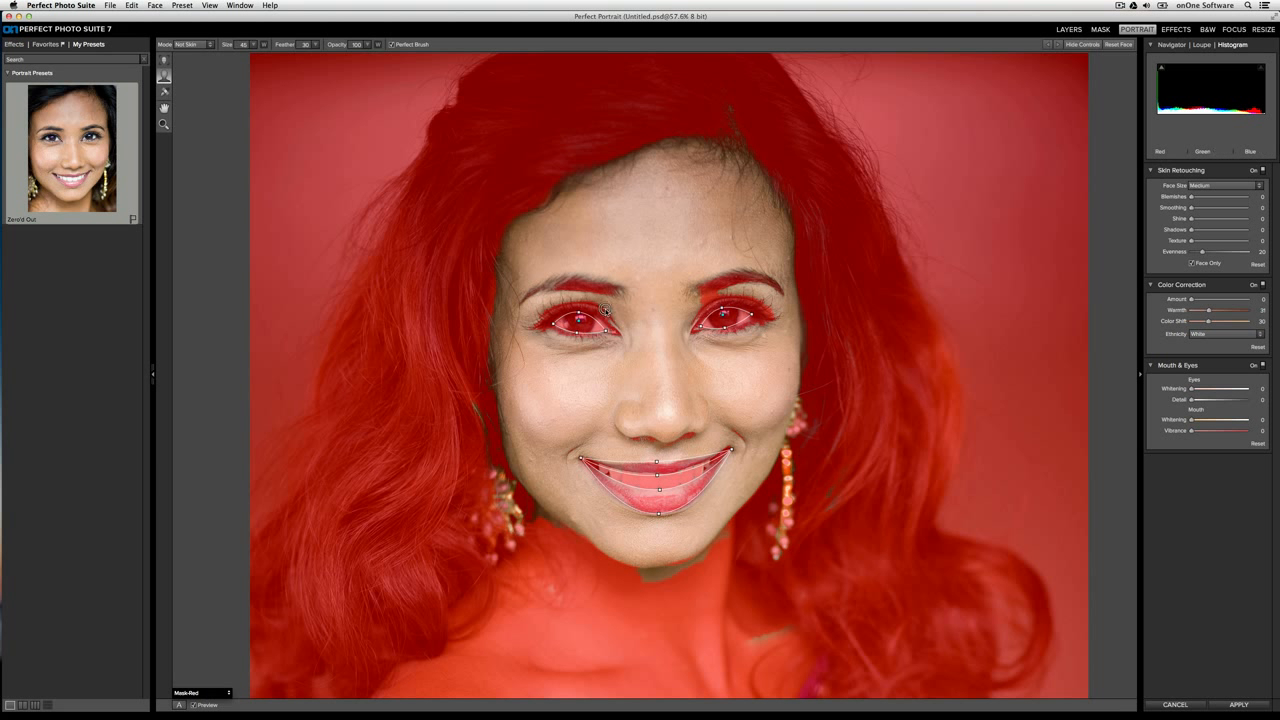
key("bracketleft")
key("bracketright")
left_click_drag(550, 284, 616, 288)
mouse_move(707, 282)
left_mouse_down()
mouse_move(694, 288)
mouse_move(773, 283)
left_mouse_up()
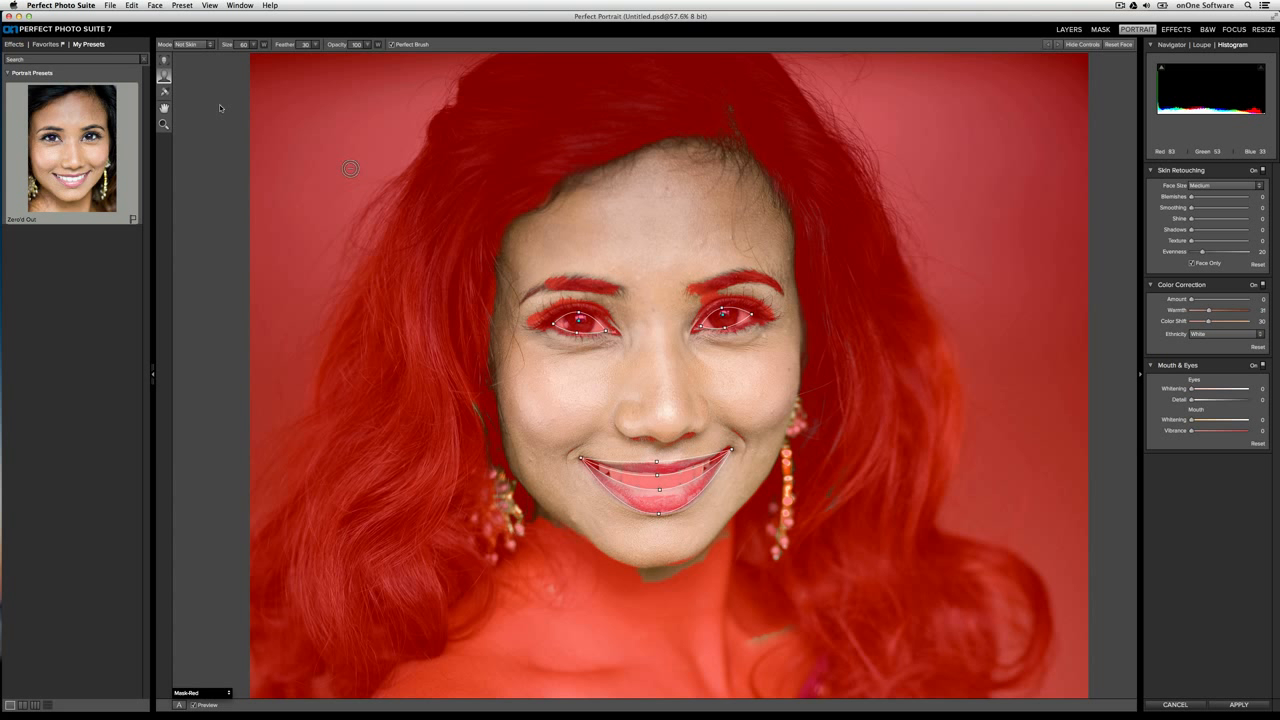
Set the brush mode to Add to Skin with a smaller size and return the preview to the After view.
left_click(192, 48)
left_click(194, 59)
key("bracketleft")
key("bracketleft")
left_click(216, 693)
left_click(198, 651)
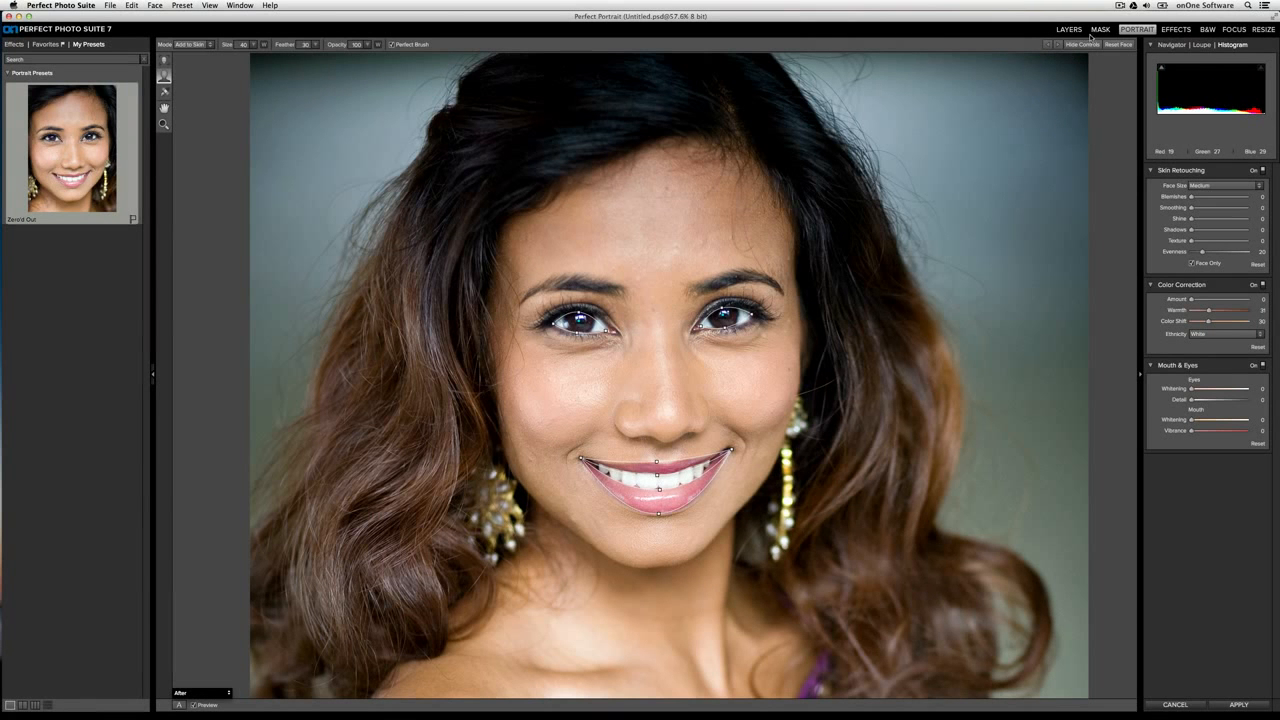
Hide the face controls and replace the histogram with the Navigator after viewing the Loupe.
left_click(1088, 45)
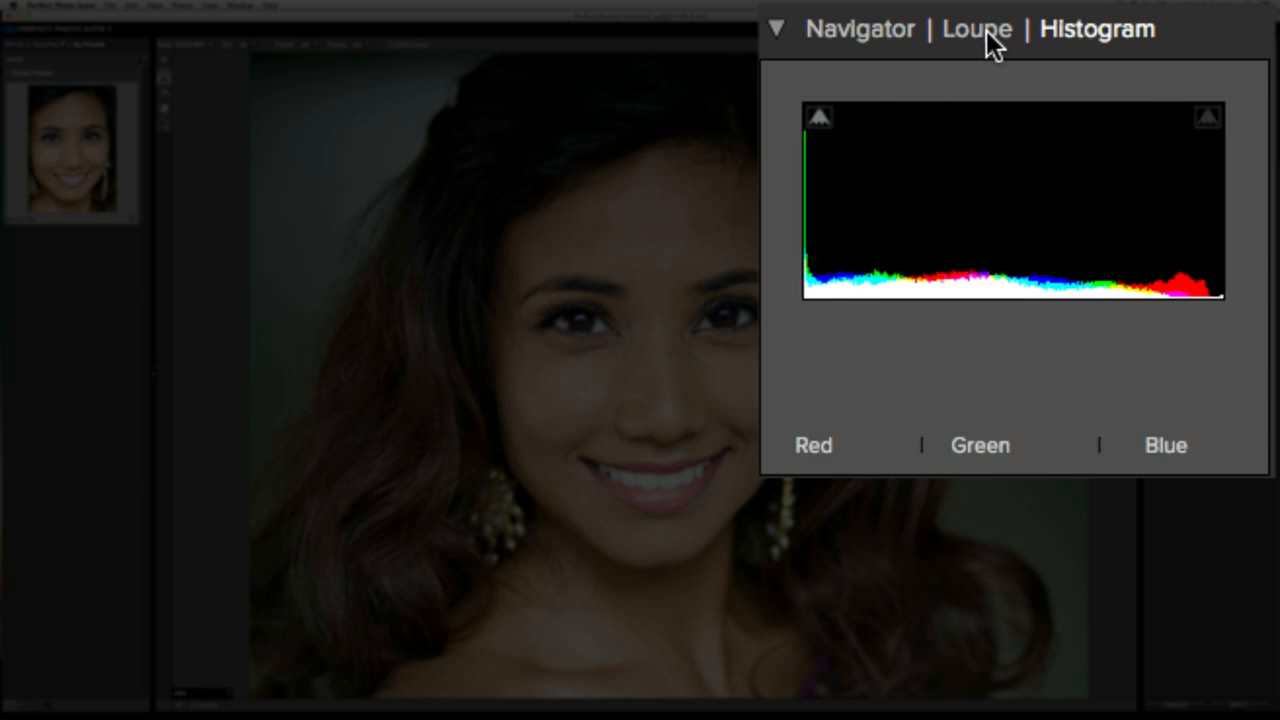
left_click(986, 30)
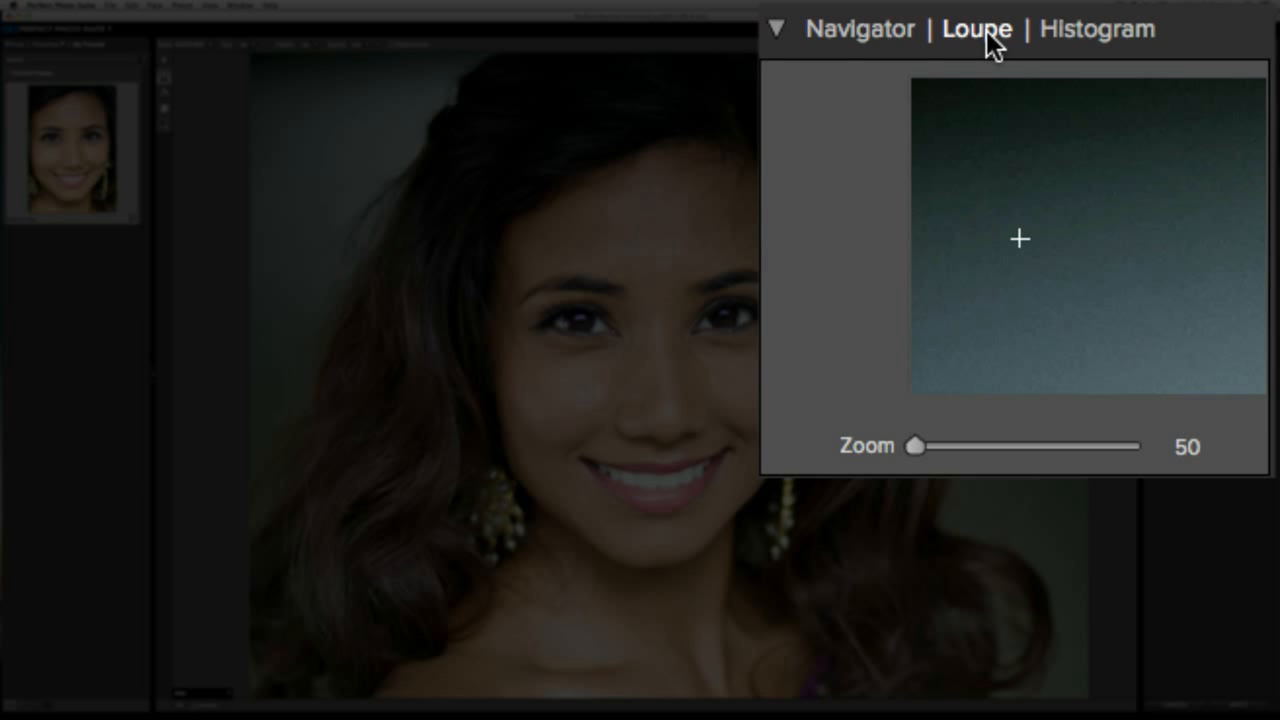
left_click(897, 28)
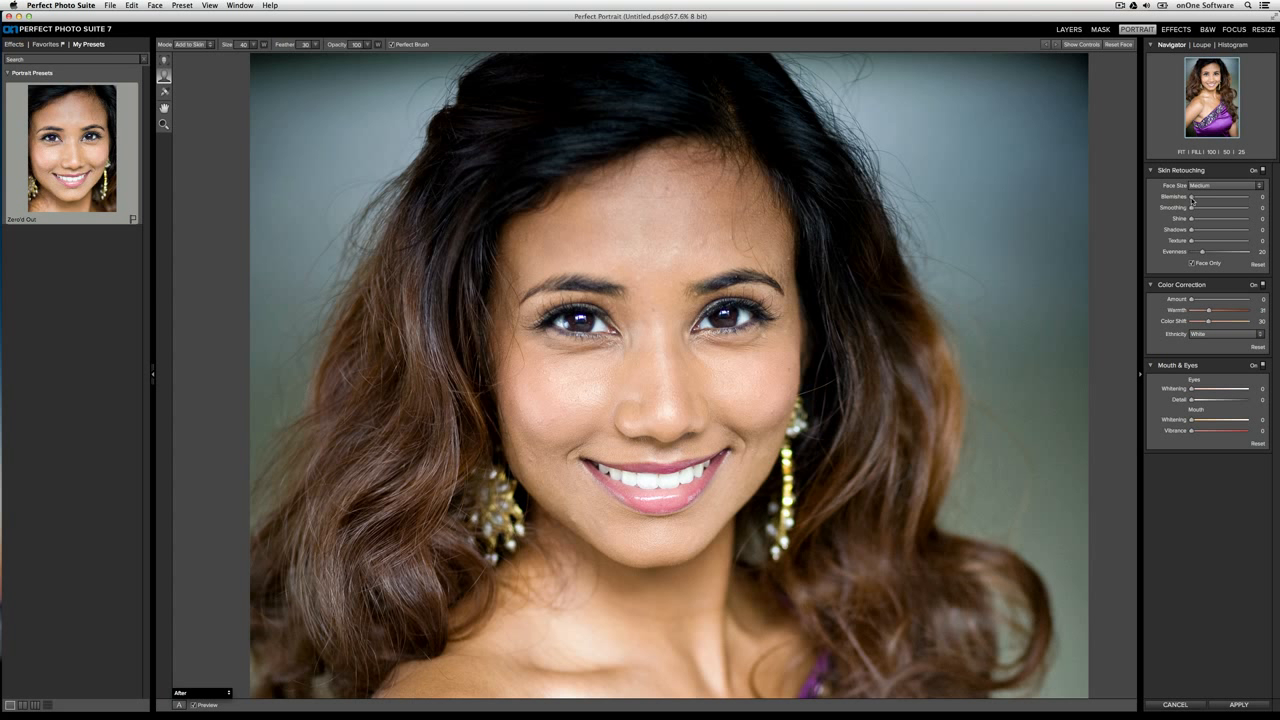
Set the skin retouching to Blemishes 51, Smoothing 16 and Shine 32.
left_click_drag(1191, 199, 1219, 198)
left_click_drag(1191, 208, 1200, 209)
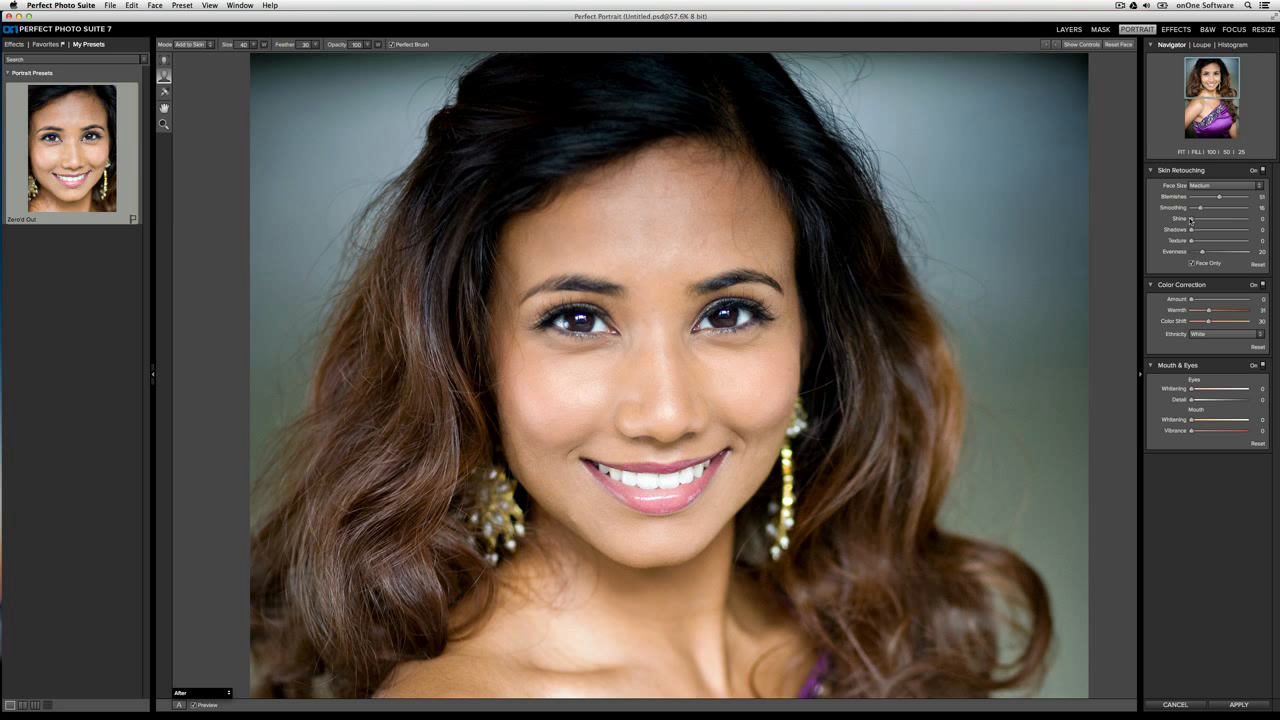
left_click_drag(1190, 219, 1213, 229)
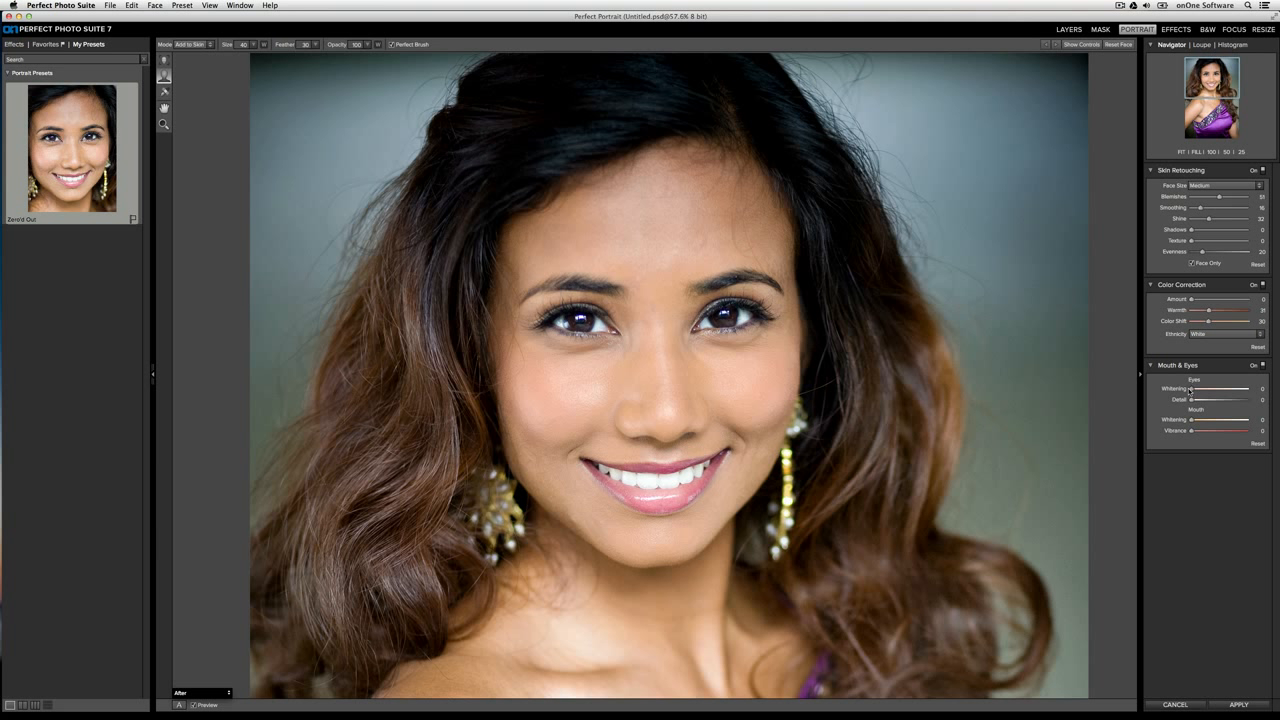
Set eye Whitening and Detail to 25, mouth Whitening to 28 and mouth Vibrance to 50.
left_click_drag(1190, 389, 1205, 389)
left_click_drag(1191, 402, 1205, 402)
left_click_drag(1190, 421, 1209, 424)
left_click_drag(1190, 432, 1222, 433)
Soften the under-eye area and smile lines using the retouch brush at size 70 with reduced opacity.
left_click(164, 91)
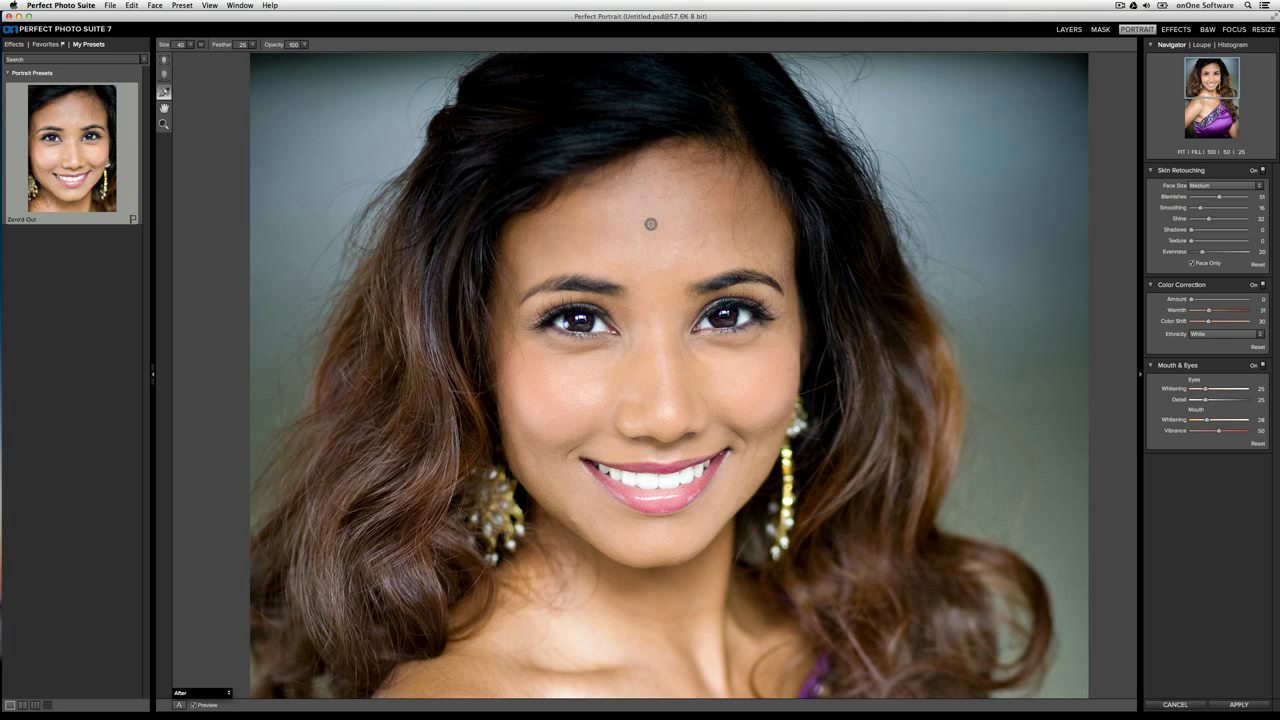
left_click(304, 45)
left_click_drag(300, 56, 259, 56)
key("bracketright")
key("bracketright")
key("bracketright")
left_click_drag(698, 345, 766, 339)
mouse_move(564, 437)
left_mouse_down()
mouse_move(588, 442)
mouse_move(566, 468)
left_mouse_up()
left_click_drag(742, 459, 728, 430)
Toggle the preview off and on to compare the original and retouched portrait.
left_click(195, 706)
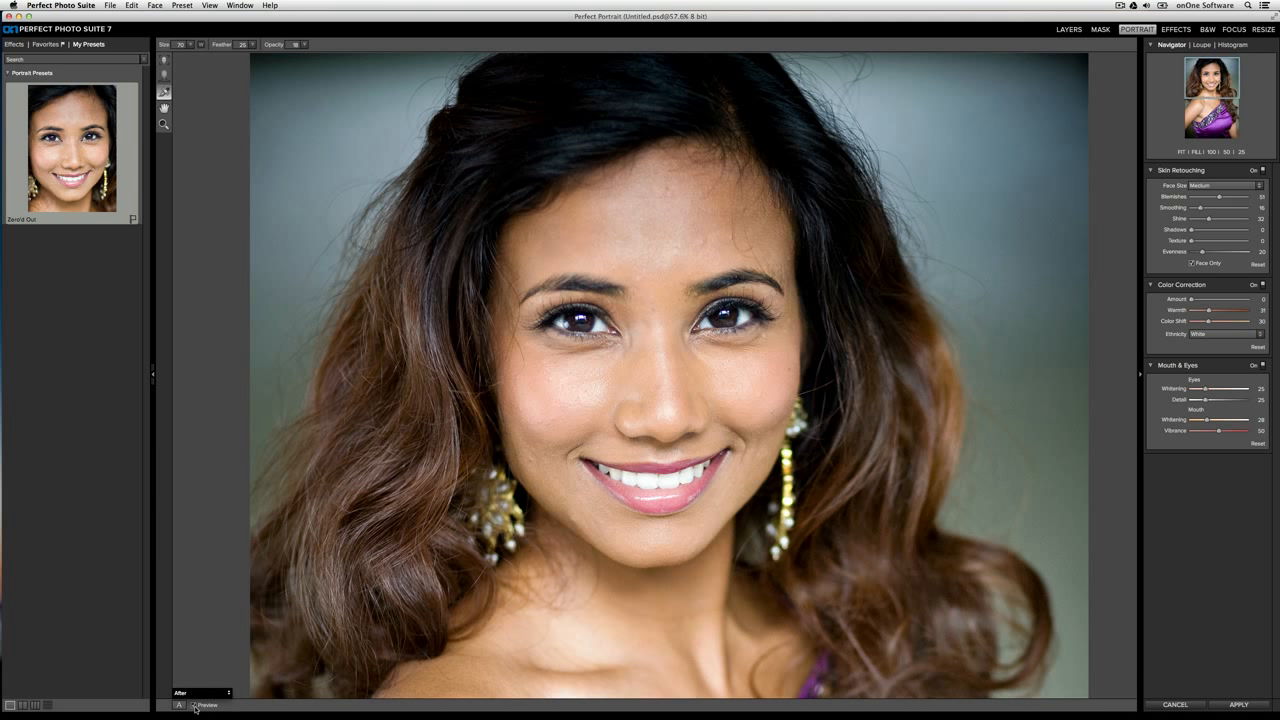
left_click(195, 706)
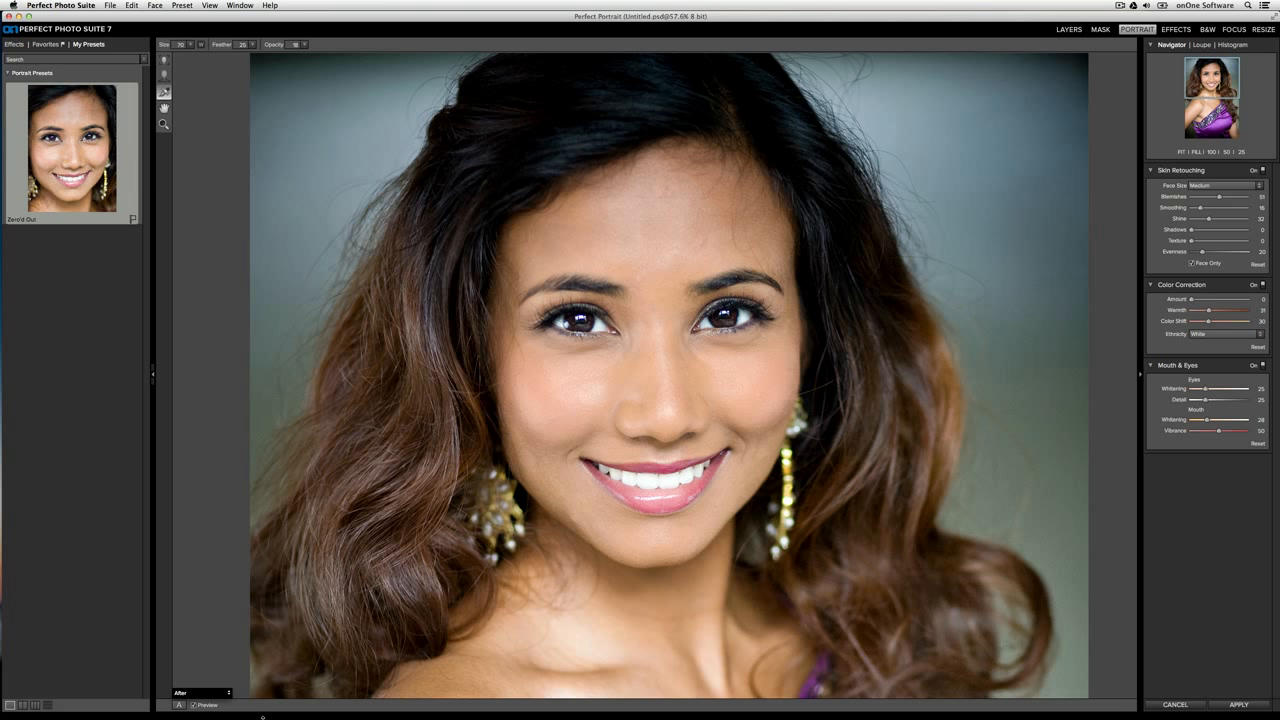
Review the options for saving a new preset and close the dialog without creating one.
left_click(182, 5)
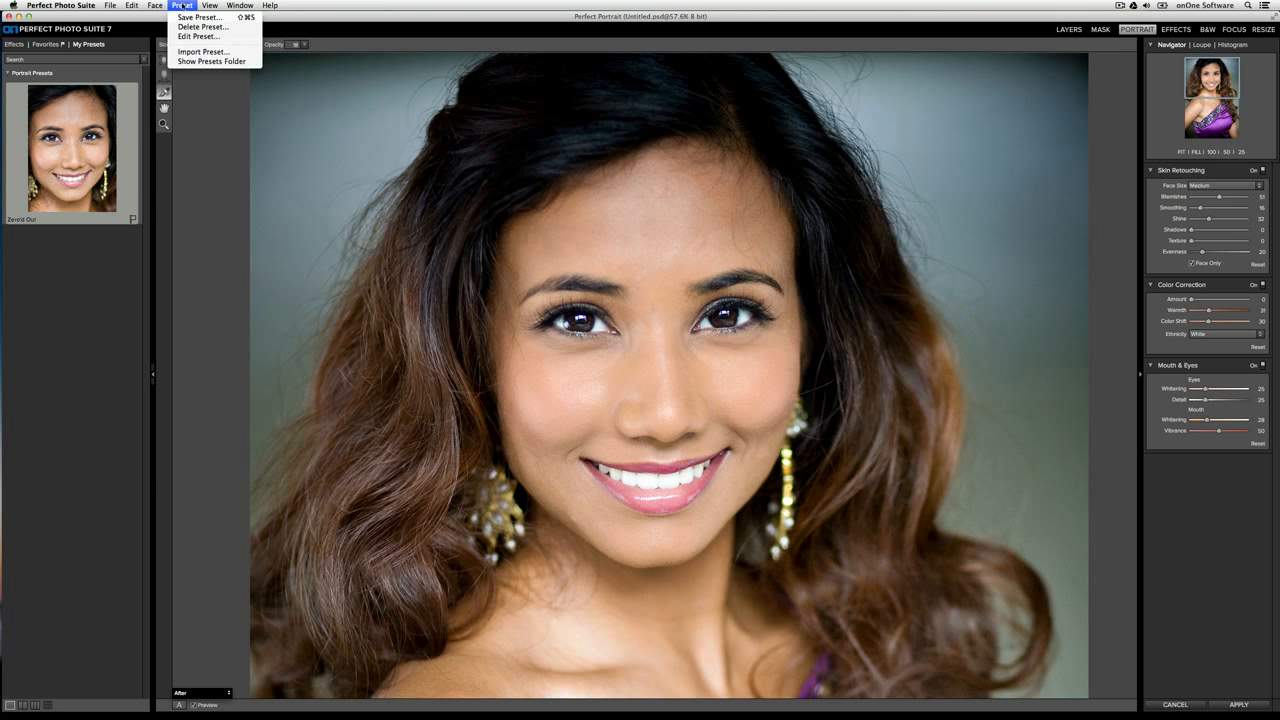
left_click(187, 18)
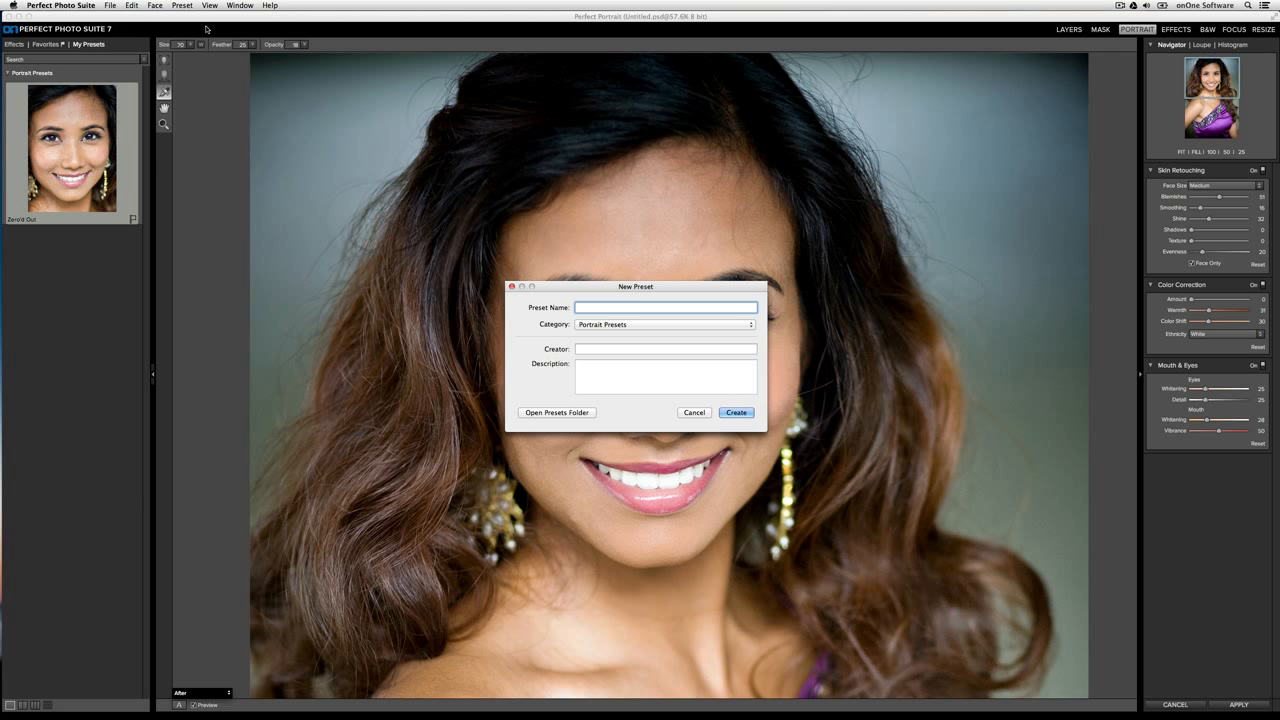
left_click(694, 412)
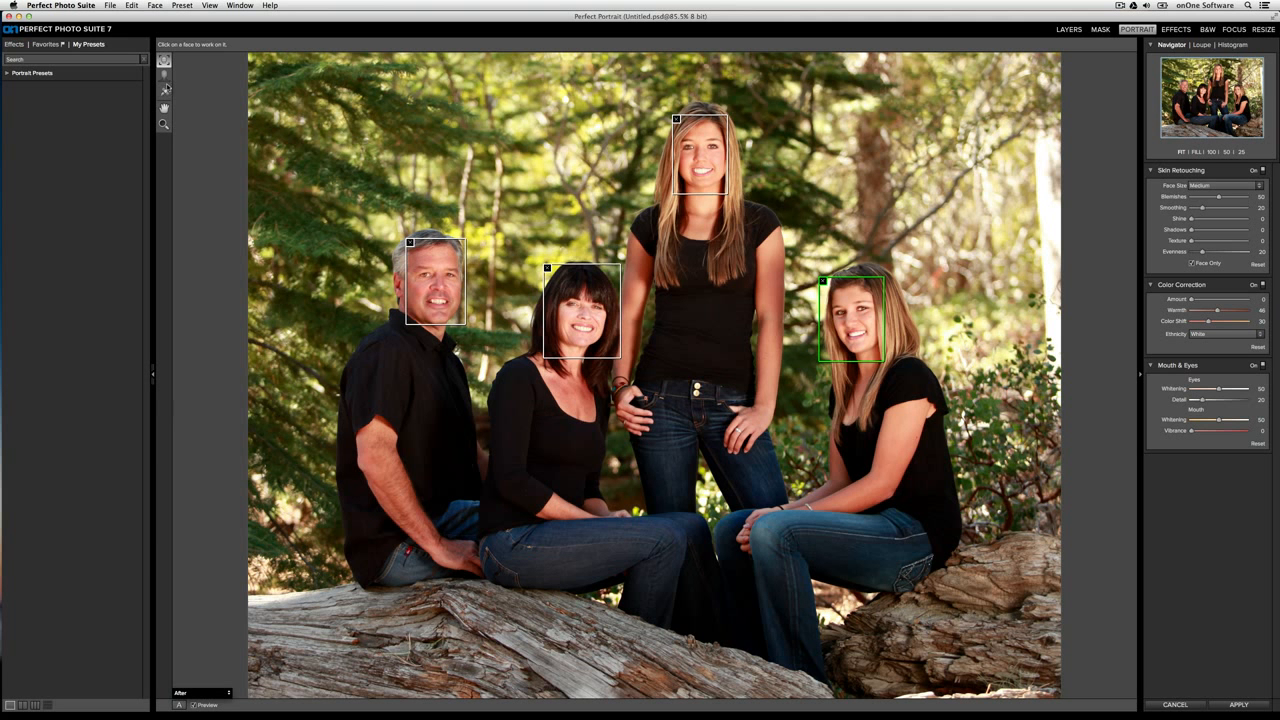
Open the seated young woman's face for refinement in the family photo and hide the face controls.
left_click(164, 76)
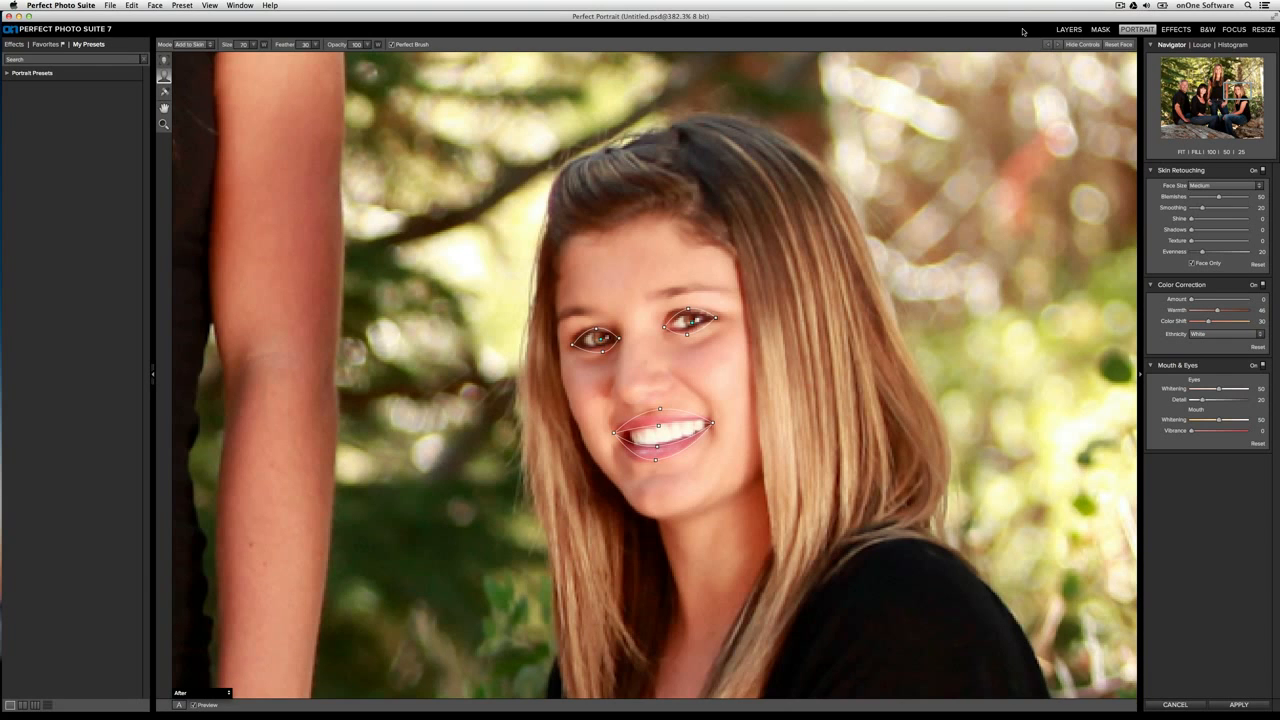
left_click(1083, 45)
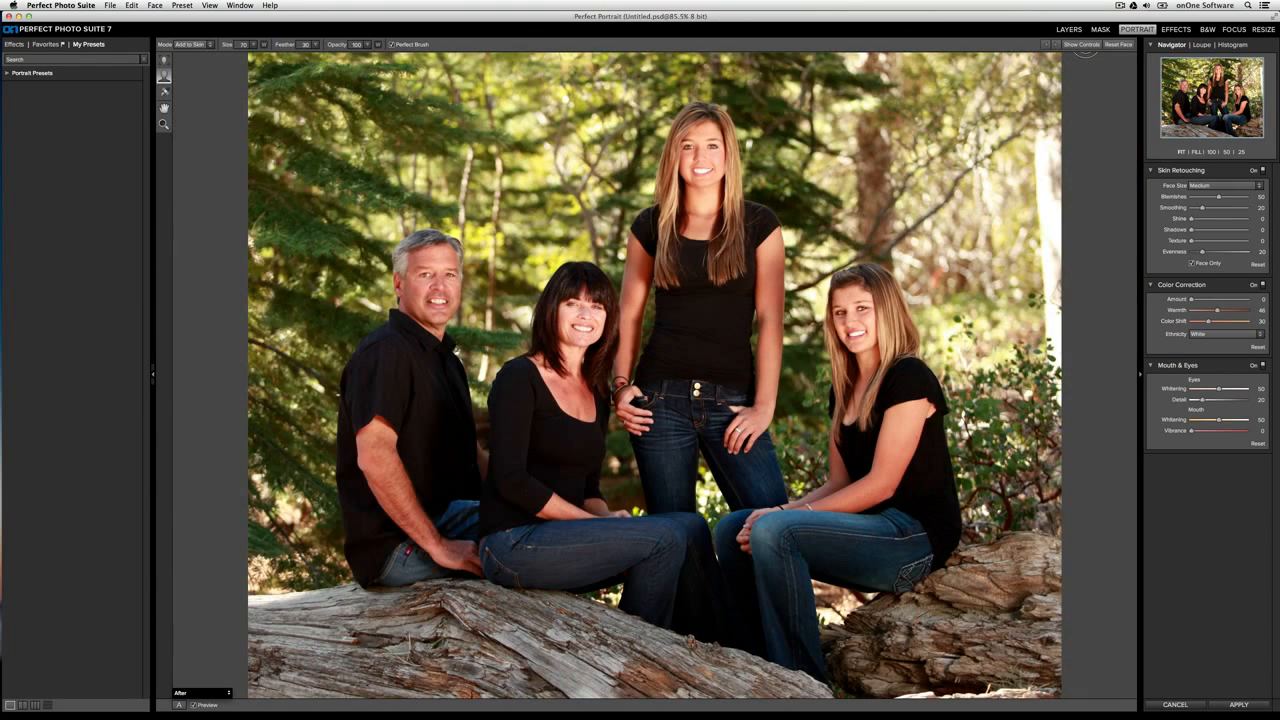